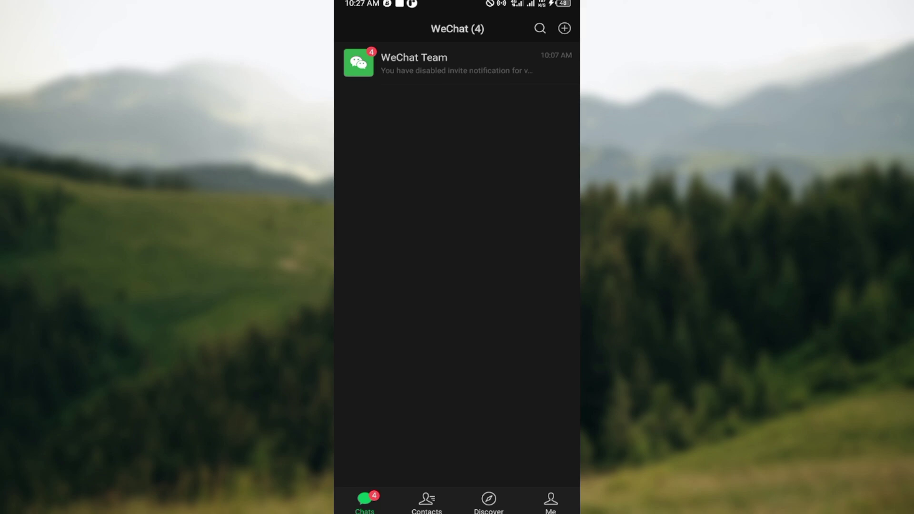
# Step: Switch to the Me tab to show my profile page
pyautogui.click(551, 500)
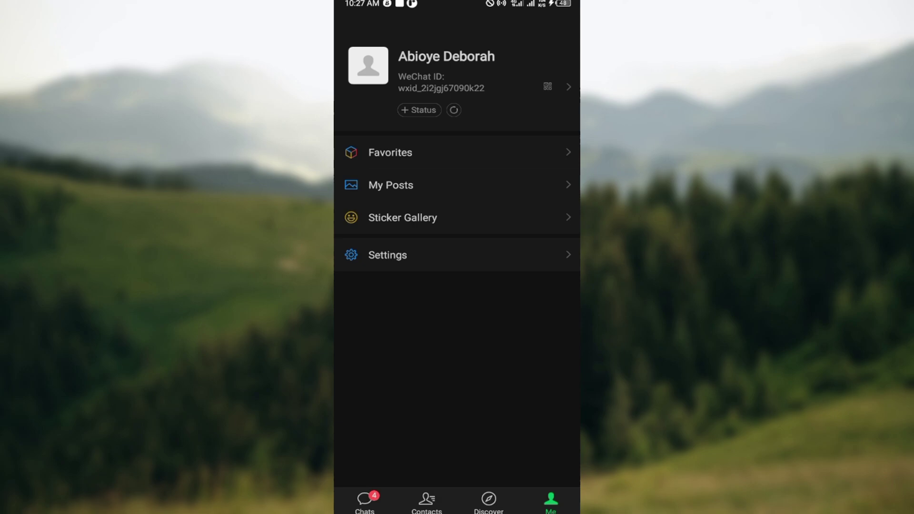
# Step: Open the Settings row from the Me page
pyautogui.click(422, 257)
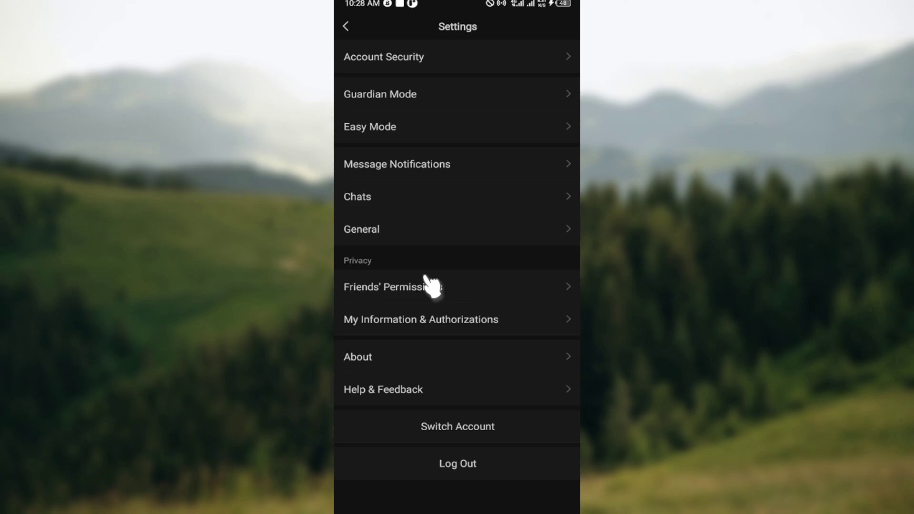
# Step: In Friends' Permissions, toggle Require Friend Request off and back on so it's green
pyautogui.click(405, 293)
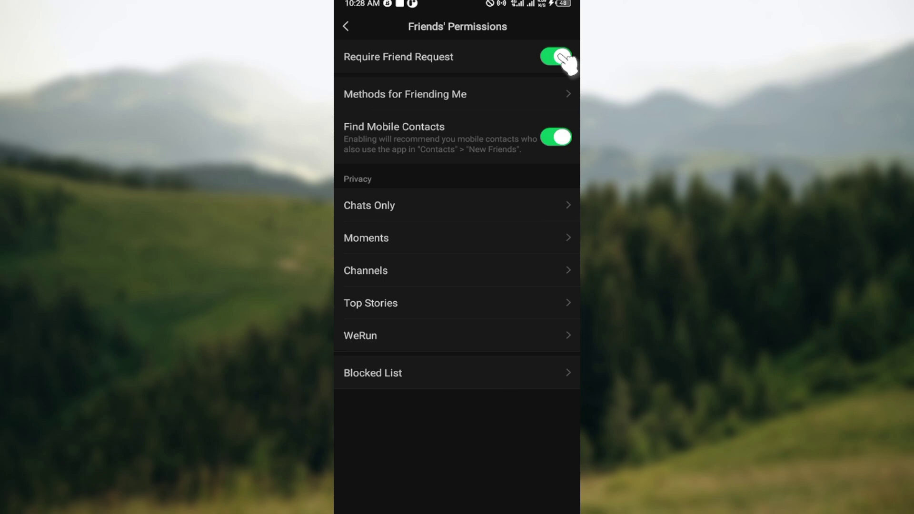
pyautogui.click(568, 62)
pyautogui.click(556, 68)
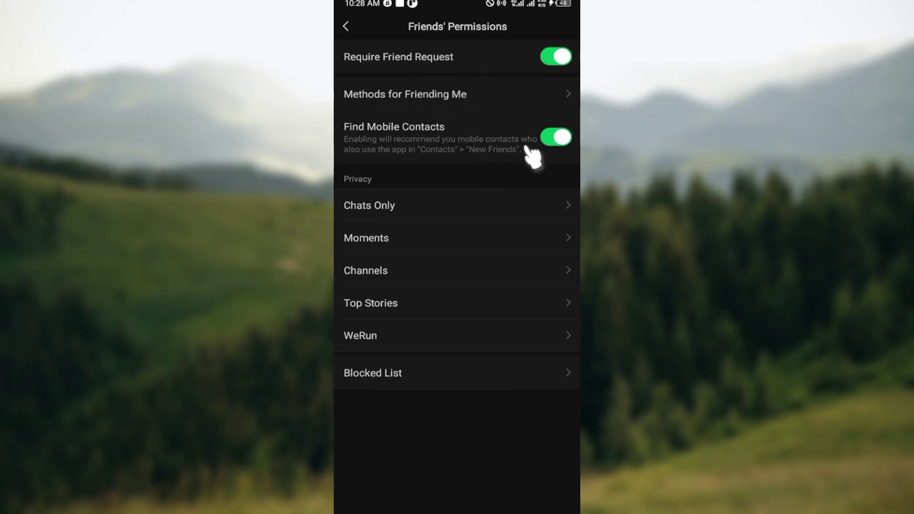
# Step: Back out through Settings and the Me page to the Chats list
pyautogui.click(346, 27)
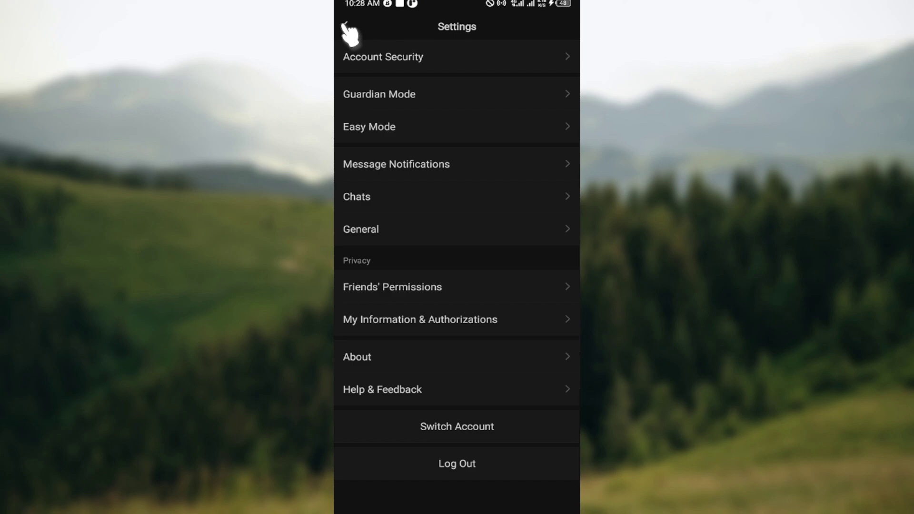
pyautogui.click(347, 28)
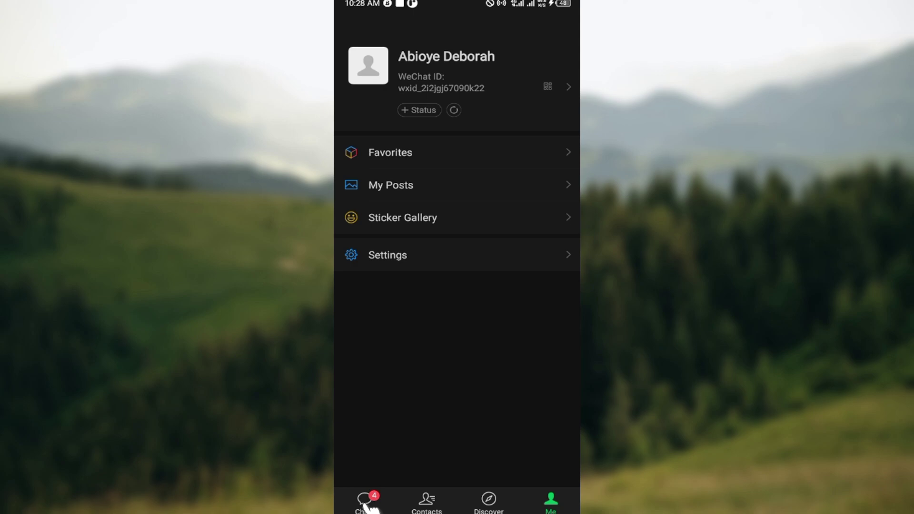
pyautogui.click(365, 503)
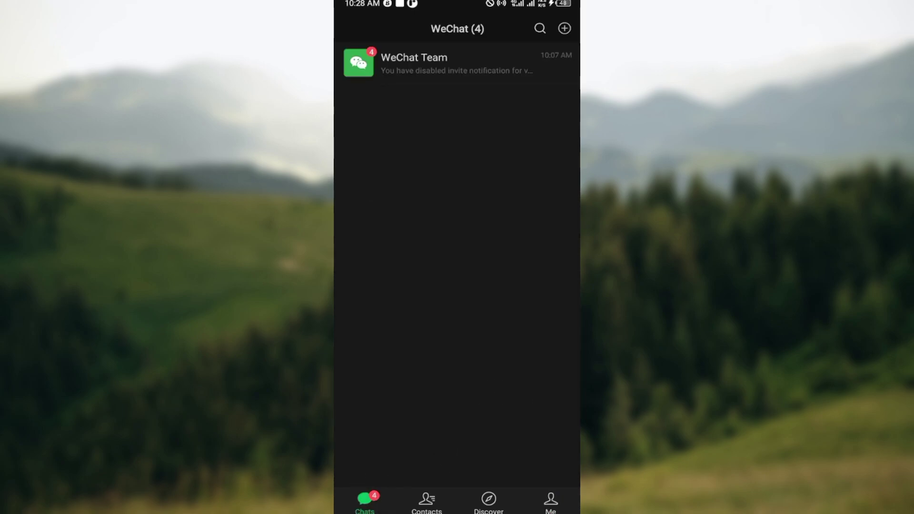